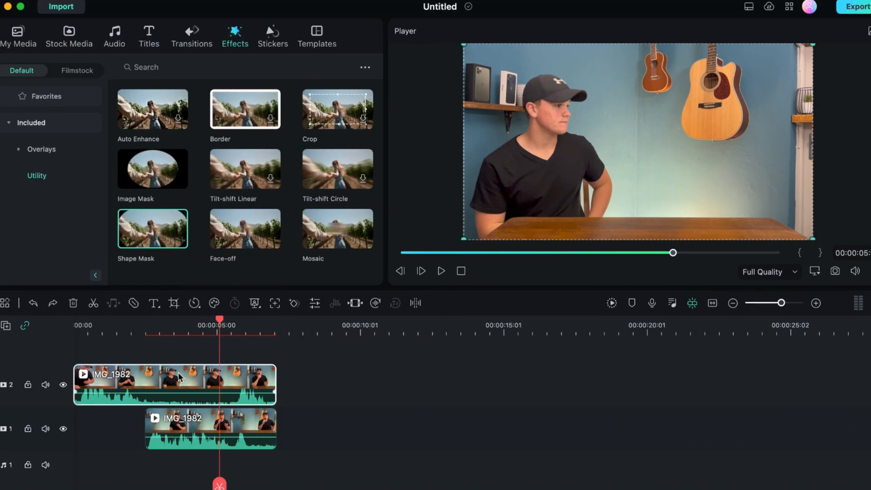
Give the upper IMG_1982 clip an inverted linear mask, place its dividing line at about X -34.7, Y -83.2 px, and preview it.
{"action": "double_click", "coordinate": [176, 381]}
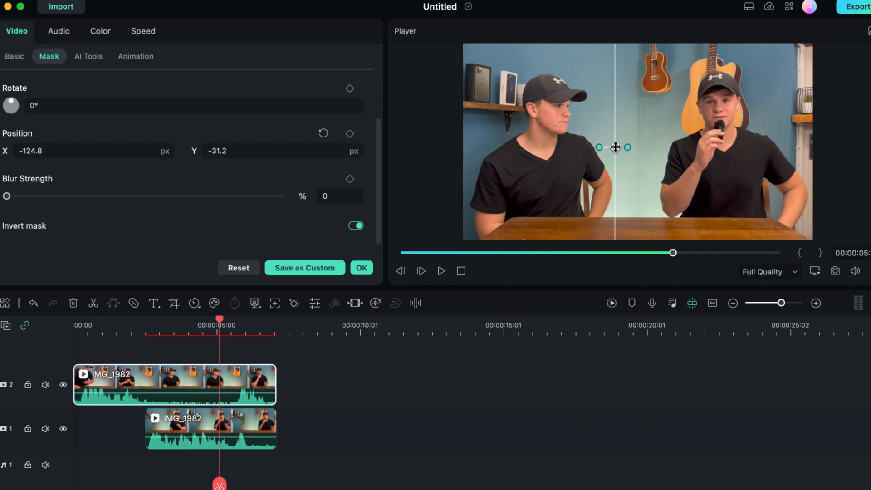
{"action": "left_click_drag", "start_coordinate": [615, 147], "coordinate": [634, 156]}
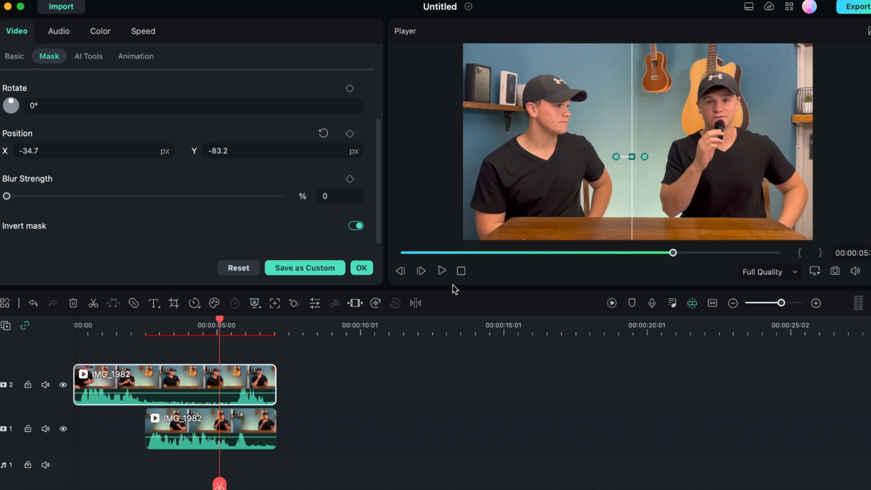
{"action": "left_click_drag", "start_coordinate": [673, 253], "coordinate": [578, 250]}
{"action": "key", "text": "space"}
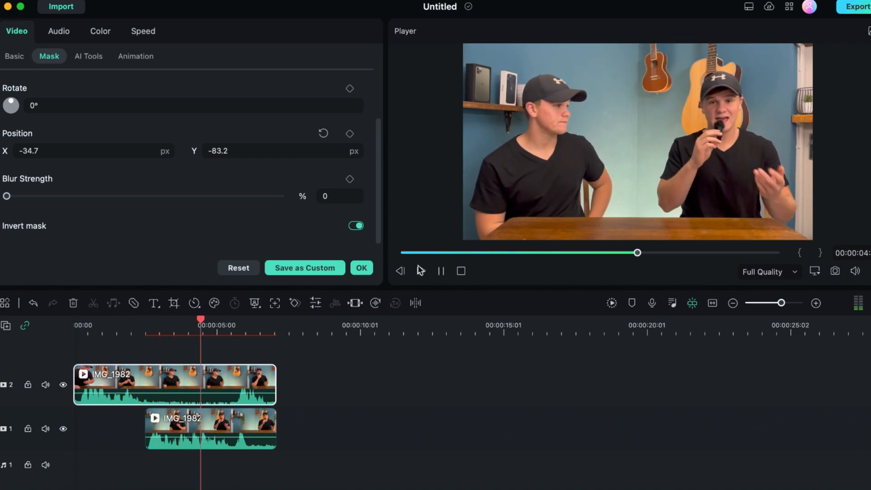
{"action": "key", "text": "space"}
Extend the start of the lower IMG_1982 clip back toward the beginning of the timeline.
{"action": "left_click", "coordinate": [149, 411]}
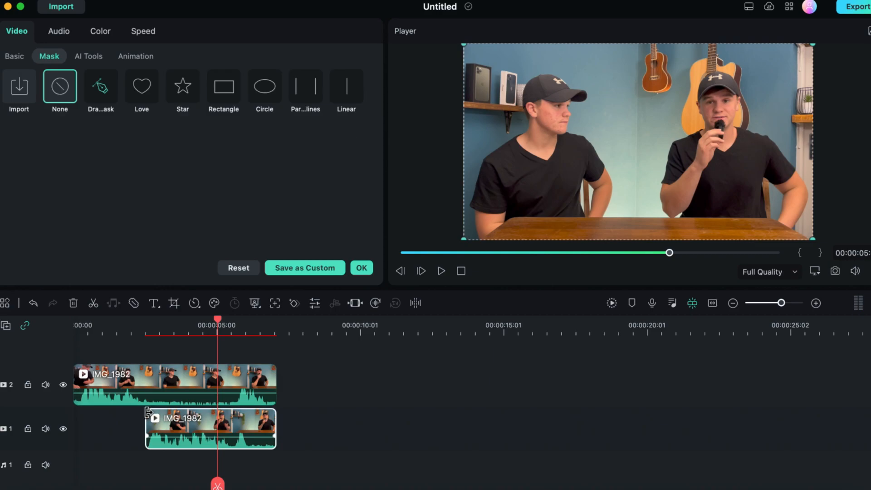
{"action": "left_click_drag", "start_coordinate": [150, 415], "coordinate": [83, 407]}
{"action": "mouse_move", "coordinate": [209, 322]}
{"action": "left_mouse_down"}
{"action": "mouse_move", "coordinate": [114, 322]}
{"action": "mouse_move", "coordinate": [155, 330]}
{"action": "mouse_move", "coordinate": [233, 321]}
{"action": "mouse_move", "coordinate": [133, 322]}
{"action": "mouse_move", "coordinate": [194, 319]}
{"action": "left_mouse_up"}
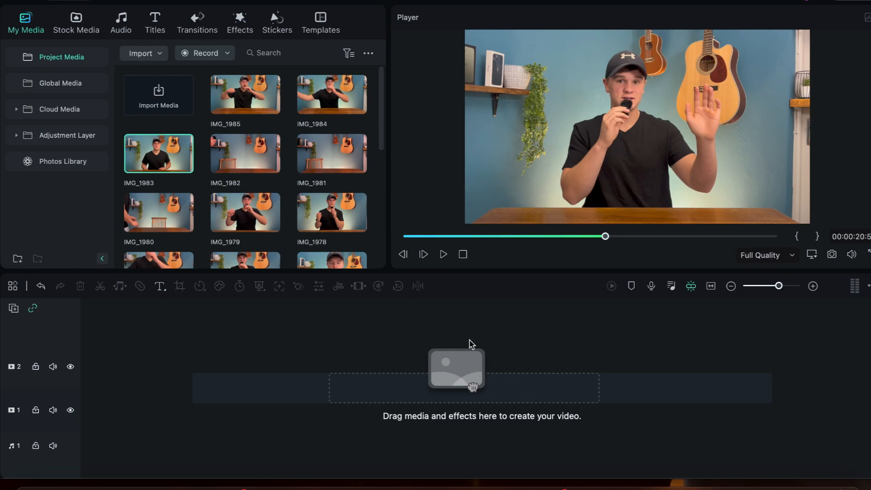
Place IMG_1983 on video track 2 and split it at 00:00:16:39 and at about 00:00:20.
{"action": "left_click_drag", "start_coordinate": [147, 163], "coordinate": [123, 350]}
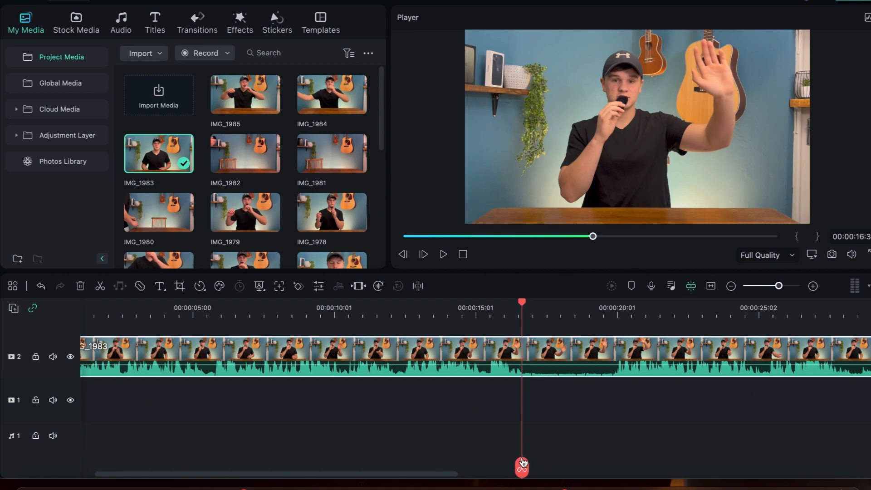
{"action": "left_click", "coordinate": [522, 467]}
{"action": "scroll", "coordinate": [541, 405], "scroll_direction": "right", "scroll_amount": 3}
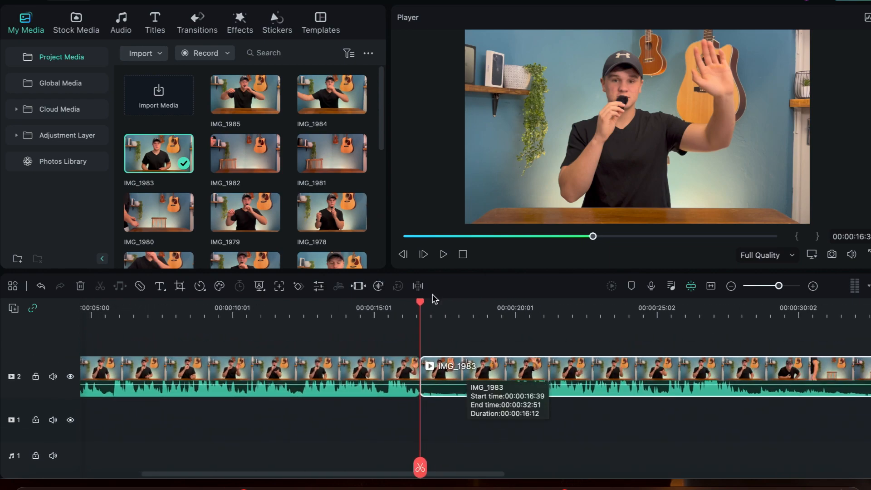
{"action": "left_click_drag", "start_coordinate": [422, 308], "coordinate": [520, 314]}
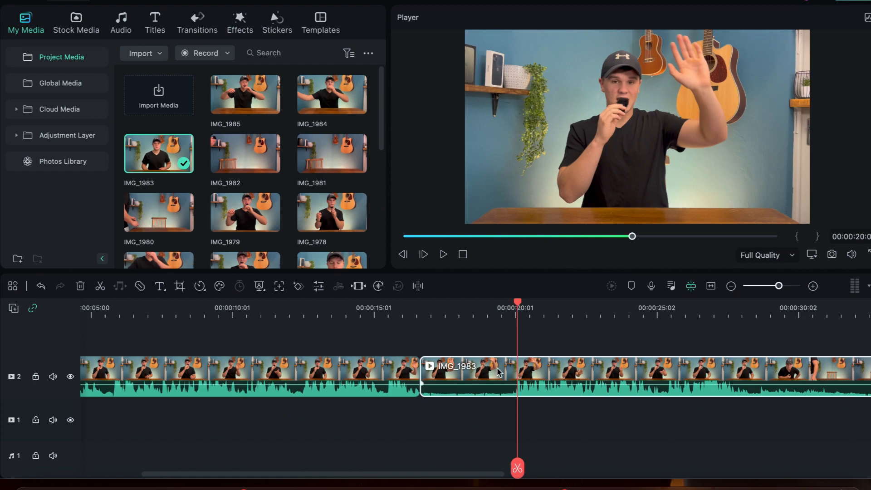
{"action": "left_click", "coordinate": [518, 467]}
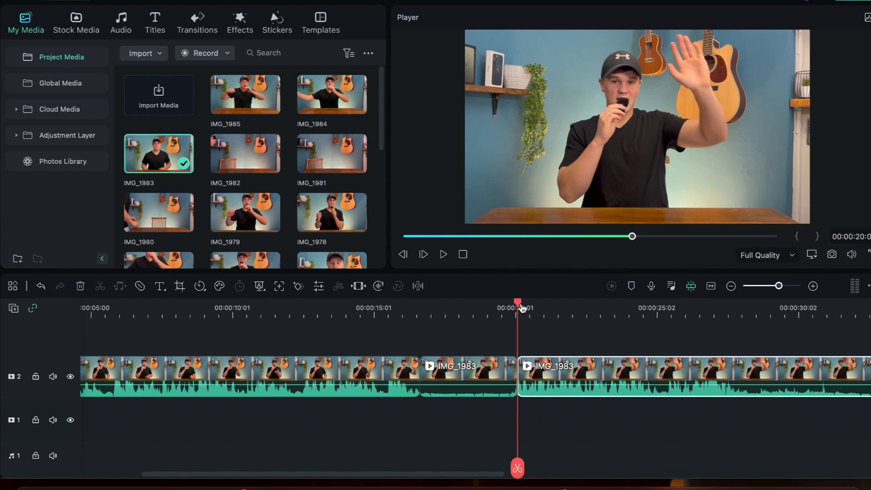
Scale the middle IMG_1983 segment to 270% and position it at X -1632.0, Y 200.8 px to frame the hand.
{"action": "left_click_drag", "start_coordinate": [523, 308], "coordinate": [445, 308]}
{"action": "double_click", "coordinate": [467, 380]}
{"action": "left_click_drag", "start_coordinate": [103, 115], "coordinate": [171, 110]}
{"action": "mouse_move", "coordinate": [513, 104]}
{"action": "left_mouse_down"}
{"action": "mouse_move", "coordinate": [441, 99]}
{"action": "mouse_move", "coordinate": [556, 101]}
{"action": "mouse_move", "coordinate": [529, 99]}
{"action": "left_mouse_up"}
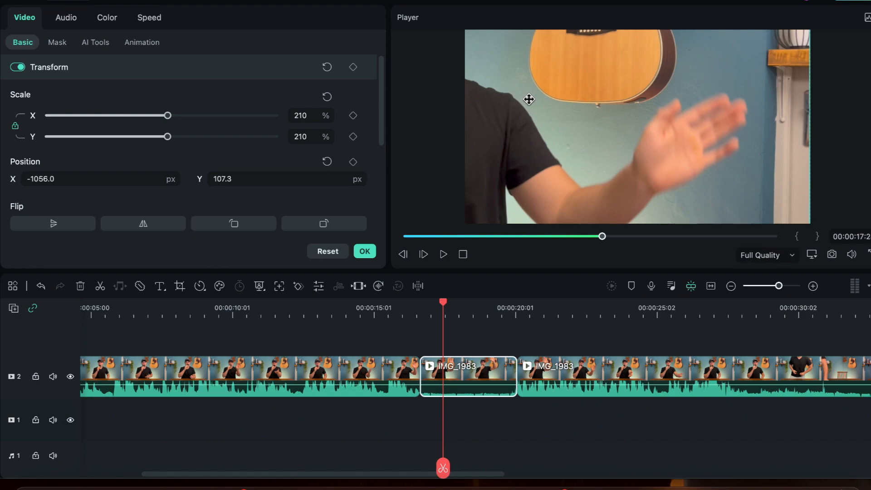
{"action": "left_click_drag", "start_coordinate": [170, 140], "coordinate": [204, 138]}
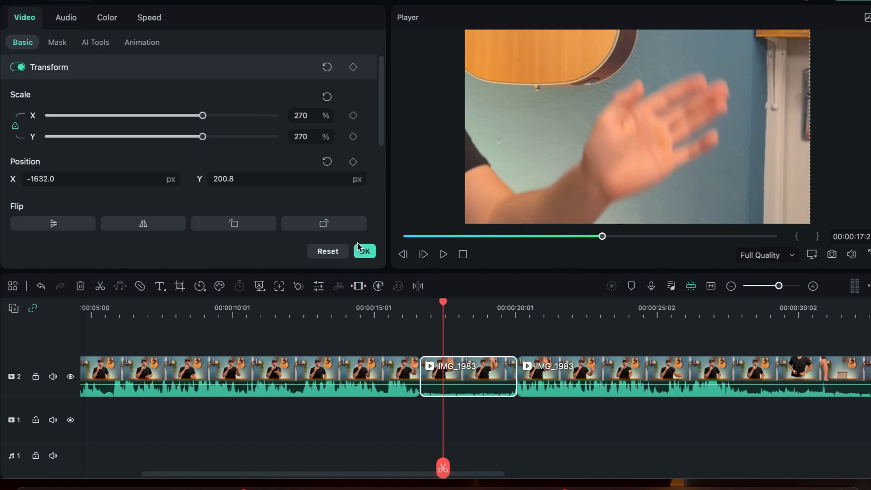
{"action": "left_click", "coordinate": [361, 248]}
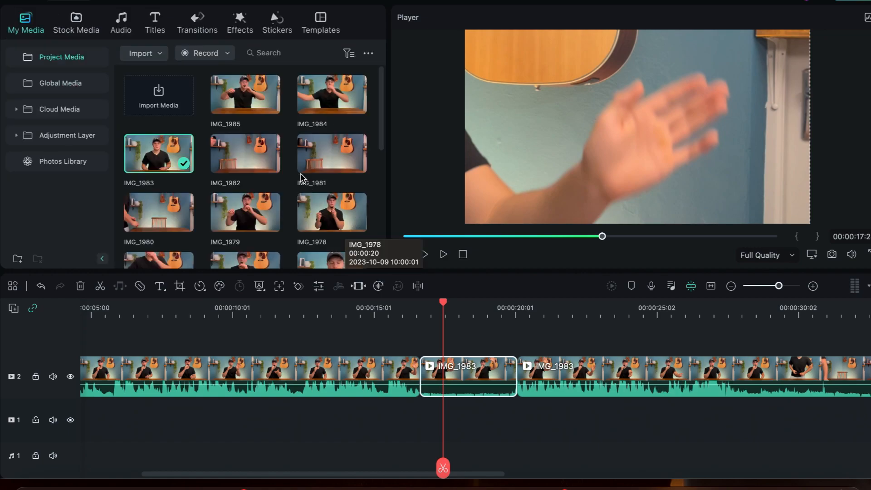
Add the Default Title on a track above the middle segment and trim it to the segment's length.
{"action": "left_click", "coordinate": [156, 25]}
{"action": "left_click_drag", "start_coordinate": [366, 301], "coordinate": [424, 345]}
{"action": "left_click_drag", "start_coordinate": [558, 344], "coordinate": [517, 341]}
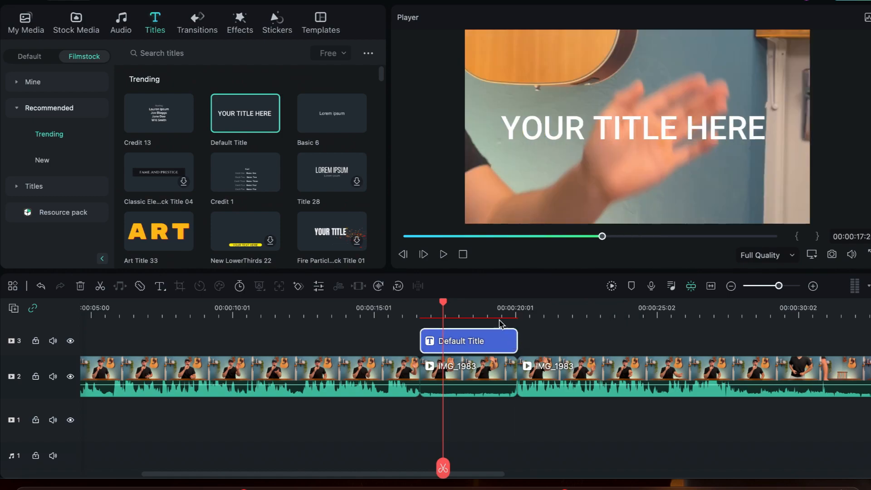
Replace the title's text with "+" and check it over the waving hand.
{"action": "double_click", "coordinate": [521, 141]}
{"action": "left_click", "coordinate": [261, 121]}
{"action": "key", "text": "BackSpace"}
{"action": "key", "text": "BackSpace"}
{"action": "key", "text": "BackSpace"}
{"action": "key", "text": "BackSpace"}
{"action": "key", "text": "BackSpace"}
{"action": "key", "text": "BackSpace"}
{"action": "key", "text": "BackSpace"}
{"action": "key", "text": "BackSpace"}
{"action": "key", "text": "BackSpace"}
{"action": "key", "text": "BackSpace"}
{"action": "key", "text": "BackSpace"}
{"action": "key", "text": "BackSpace"}
{"action": "key", "text": "BackSpace"}
{"action": "key", "text": "BackSpace"}
{"action": "key", "text": "BackSpace"}
{"action": "type", "text": "+"}
{"action": "left_click", "coordinate": [603, 314]}
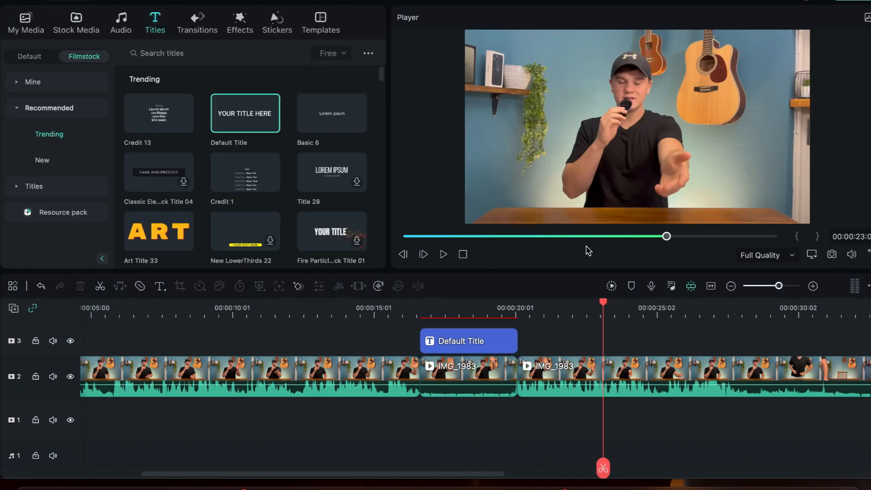
{"action": "left_click", "coordinate": [490, 308]}
{"action": "left_click", "coordinate": [639, 126]}
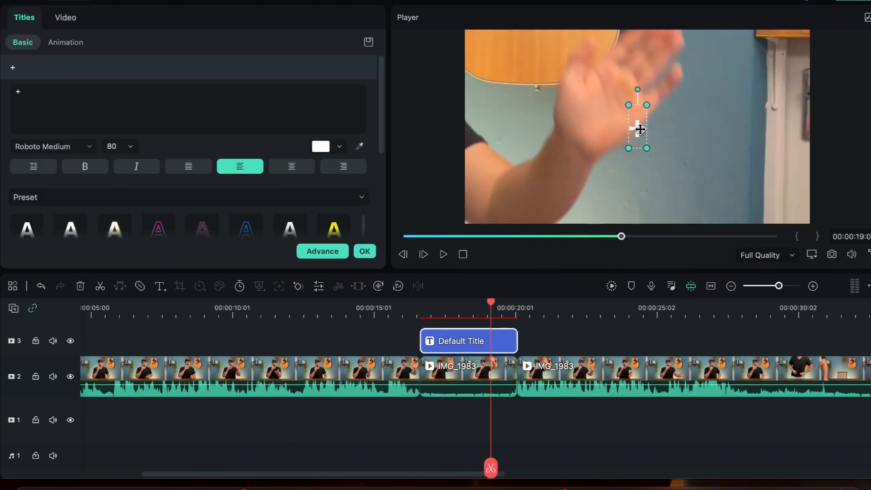
At the middle segment's start, position the clip at X -1146.8, Y -916.2 px with the palm under the plus and add a keyframe.
{"action": "left_click_drag", "start_coordinate": [495, 308], "coordinate": [423, 327]}
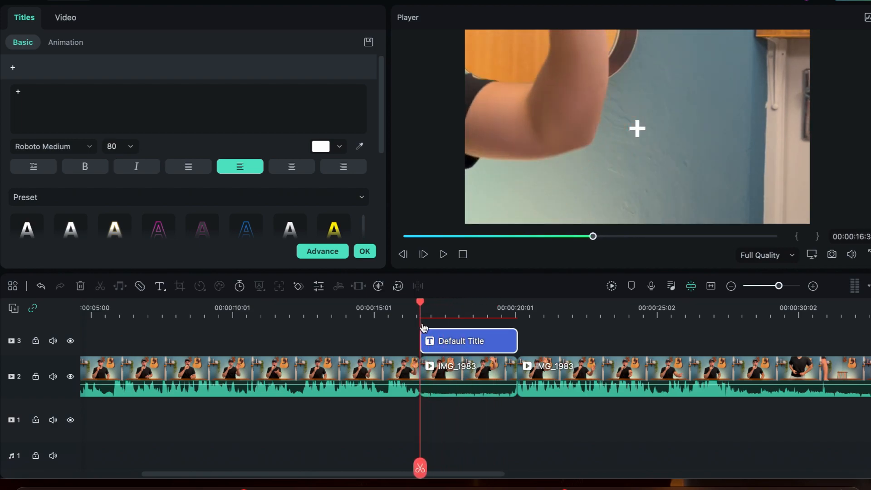
{"action": "left_click", "coordinate": [607, 174]}
{"action": "mouse_move", "coordinate": [602, 187]}
{"action": "left_mouse_down"}
{"action": "mouse_move", "coordinate": [595, 155]}
{"action": "mouse_move", "coordinate": [613, 204]}
{"action": "mouse_move", "coordinate": [629, 218]}
{"action": "mouse_move", "coordinate": [575, 144]}
{"action": "mouse_move", "coordinate": [594, 180]}
{"action": "left_mouse_up"}
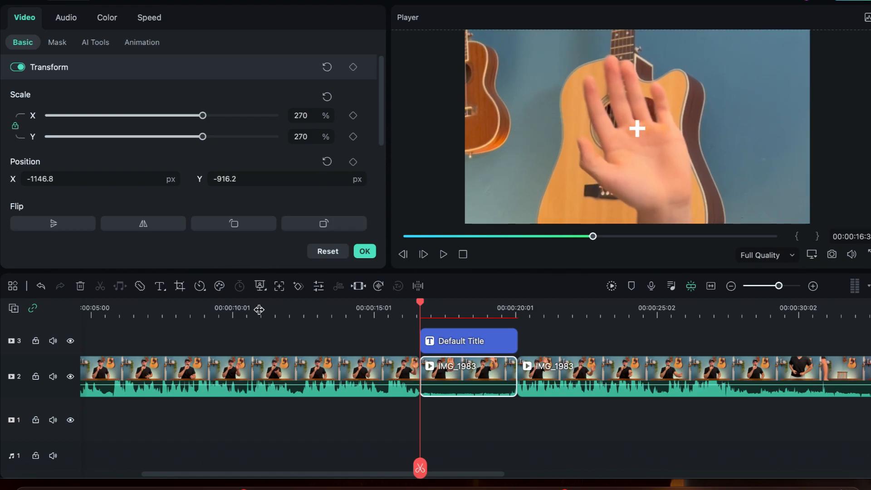
{"action": "left_click", "coordinate": [298, 286]}
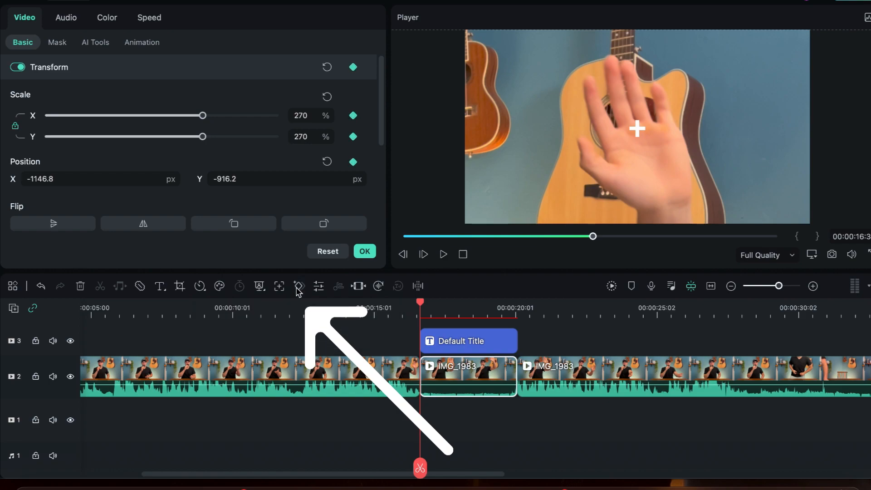
On the next two frames, keyframe the clip's position at X -1184.9, Y -829.7 and X -1216.1, Y -767.4 px to track the palm.
{"action": "left_click", "coordinate": [419, 257]}
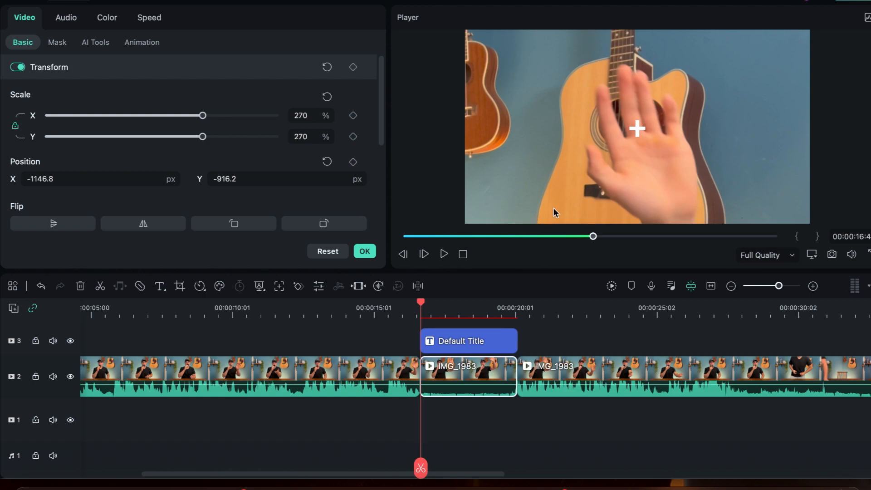
{"action": "left_click_drag", "start_coordinate": [585, 168], "coordinate": [574, 149]}
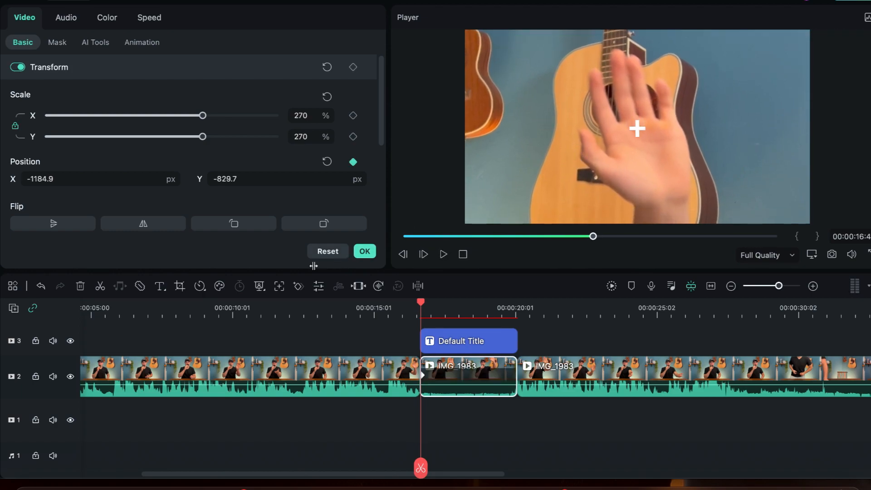
{"action": "left_click", "coordinate": [423, 258]}
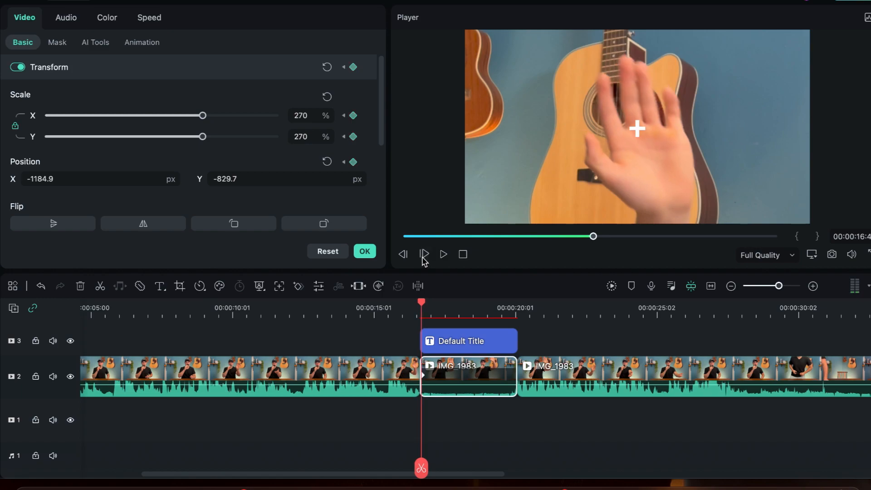
{"action": "left_click_drag", "start_coordinate": [582, 180], "coordinate": [575, 167]}
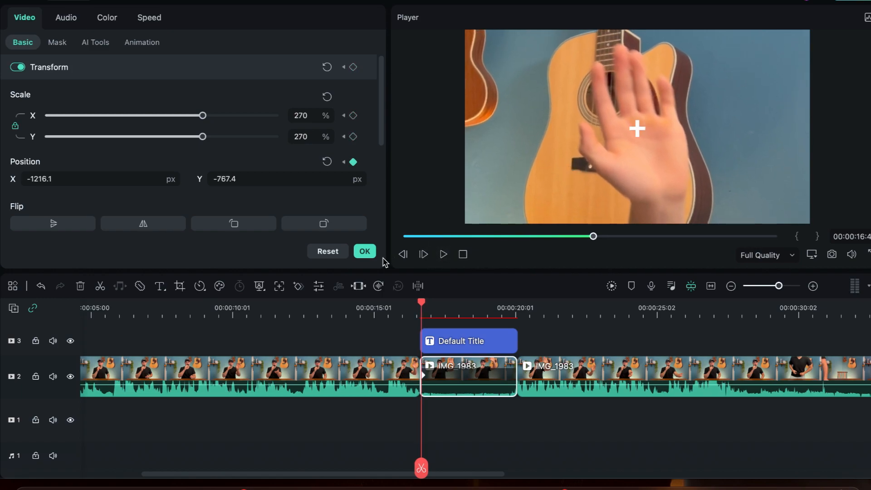
Continue tracking the palm frame by frame, keyframing positions including X -1285.4, Y -698.2 and X -1410.6, Y -488.1 px.
{"action": "left_click", "coordinate": [423, 255]}
{"action": "left_click_drag", "start_coordinate": [579, 162], "coordinate": [584, 151]}
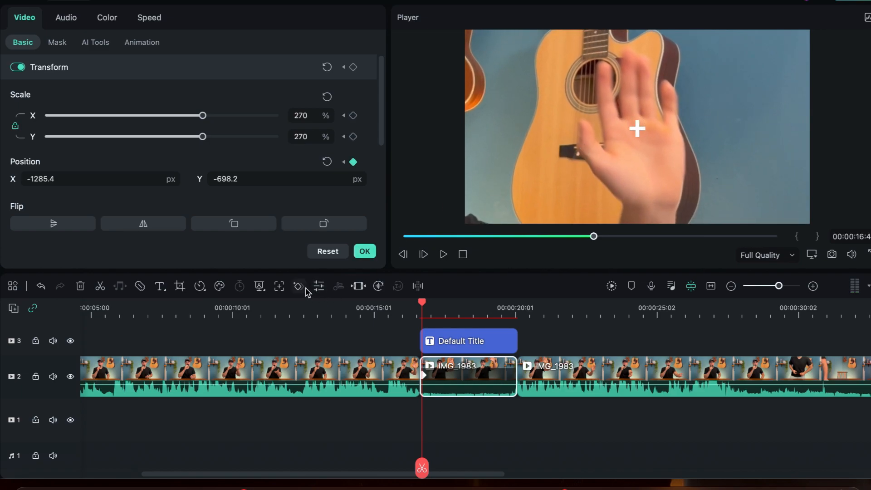
{"action": "left_click", "coordinate": [425, 254]}
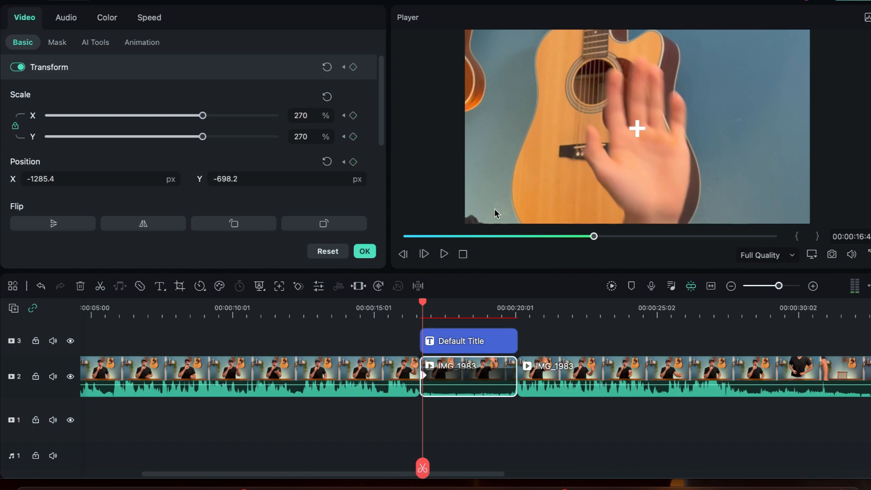
{"action": "left_click_drag", "start_coordinate": [539, 172], "coordinate": [522, 160]}
{"action": "left_click_drag", "start_coordinate": [589, 170], "coordinate": [578, 168]}
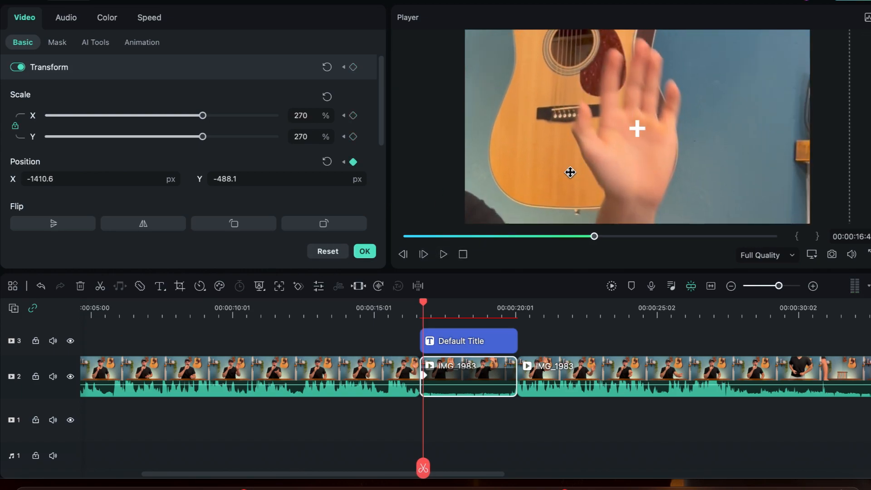
Play back the tracked hand segment from just before its start.
{"action": "left_click_drag", "start_coordinate": [456, 303], "coordinate": [399, 310]}
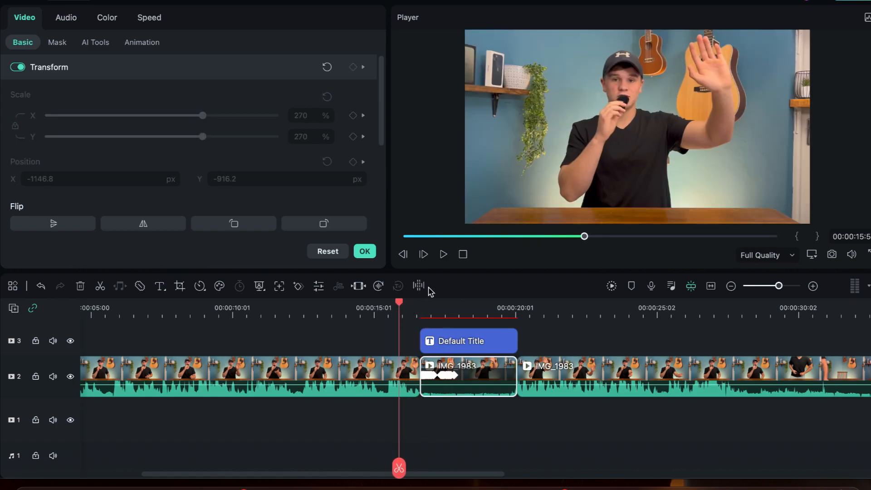
{"action": "left_click", "coordinate": [441, 257]}
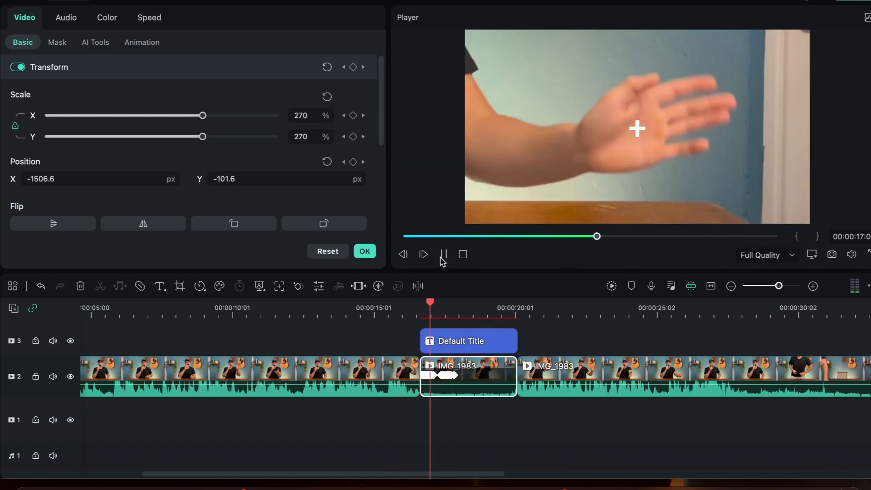
{"action": "left_click", "coordinate": [443, 255]}
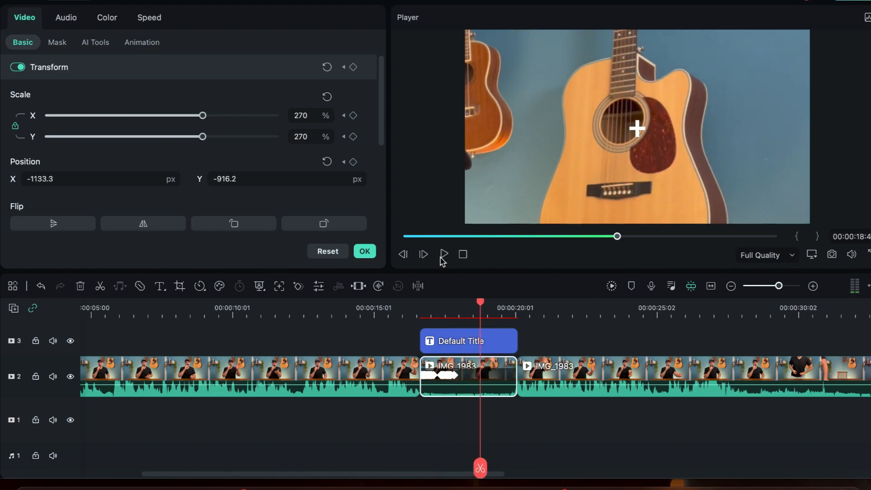
Near 00:00:17:50, keyframe the segment's scale at 400% and reposition the footage so the palm sits under the plus.
{"action": "left_click_drag", "start_coordinate": [476, 306], "coordinate": [460, 307]}
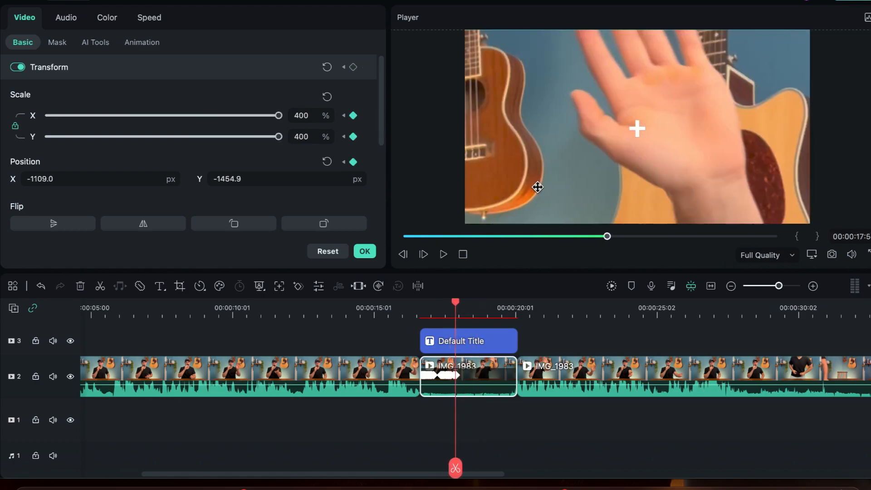
{"action": "left_click_drag", "start_coordinate": [538, 189], "coordinate": [496, 184]}
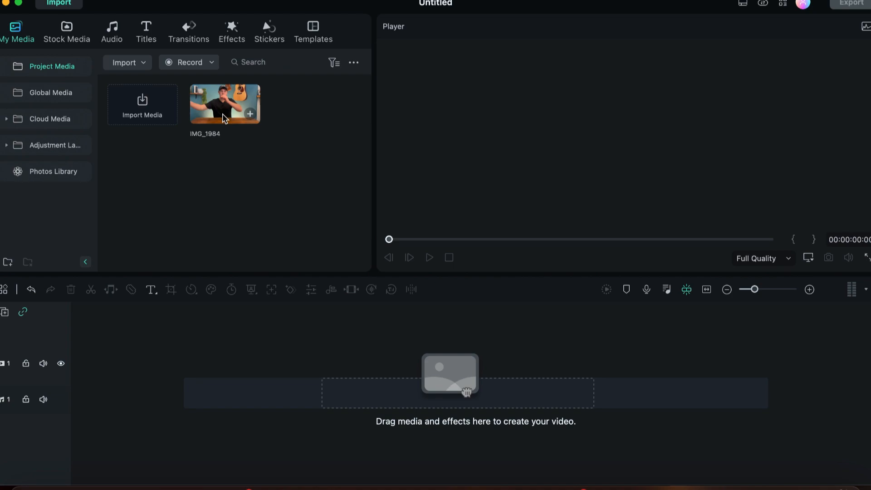
In the new project, place IMG_1984 at the start of video track 1 and match the project settings to the media.
{"action": "left_click_drag", "start_coordinate": [223, 113], "coordinate": [78, 371]}
{"action": "left_click", "coordinate": [468, 276]}
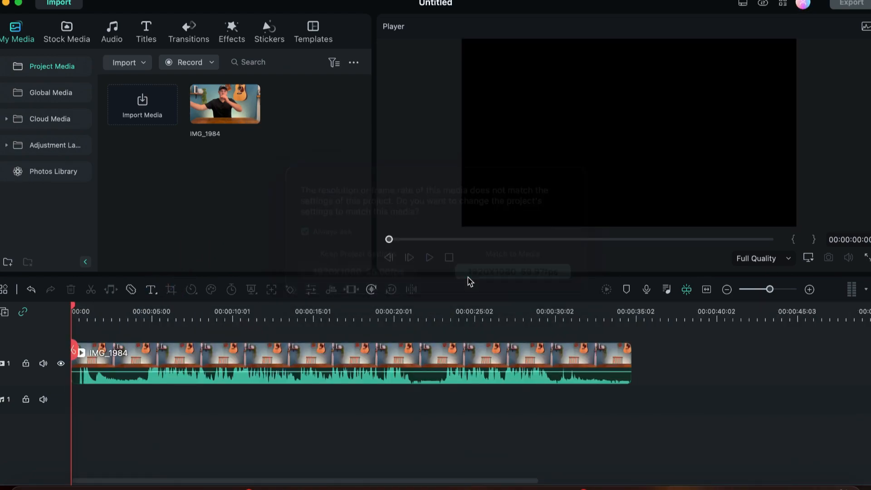